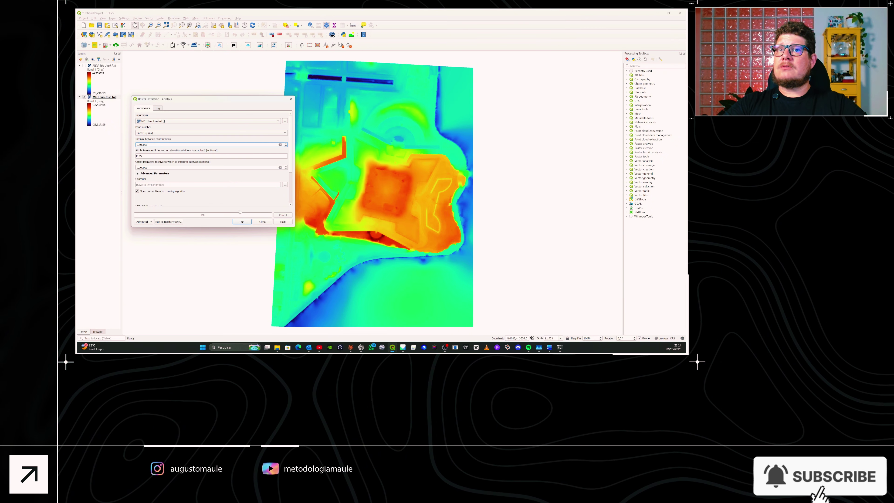
Step: Generate contour lines from the MDT raster with the Contour tool and set the line colour of the contour layer to black
left_click(242, 222)
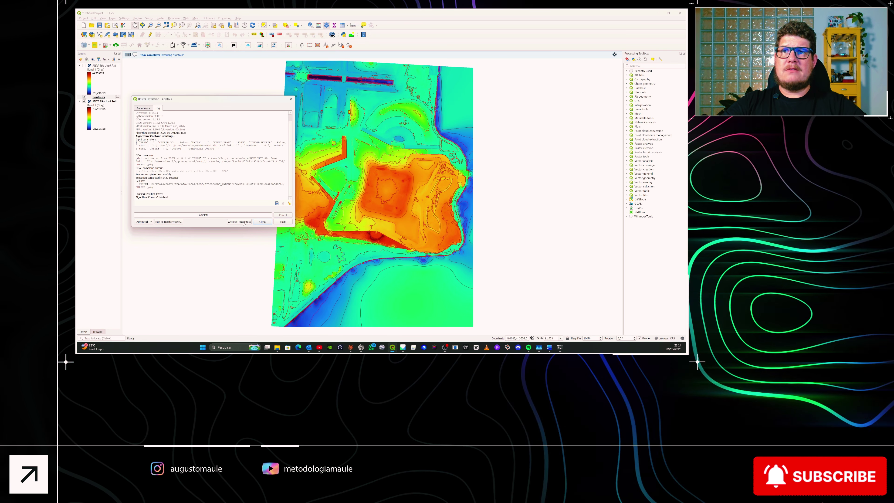
left_click(262, 222)
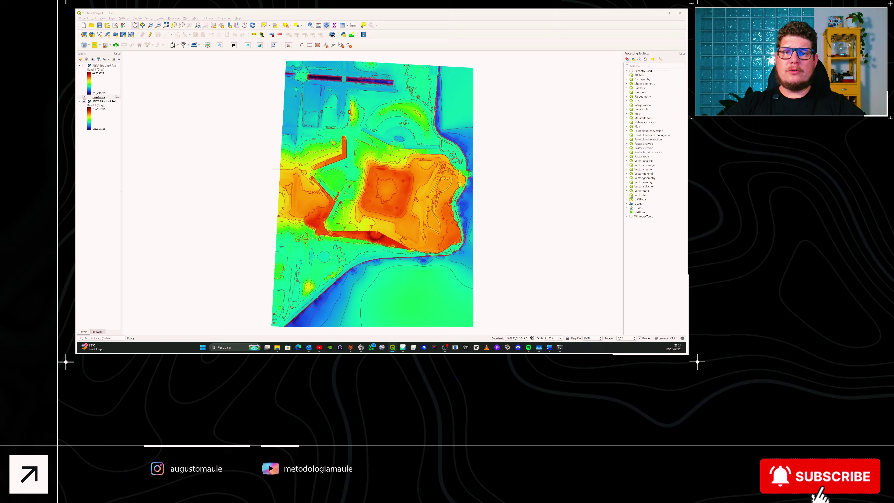
double_click(99, 97)
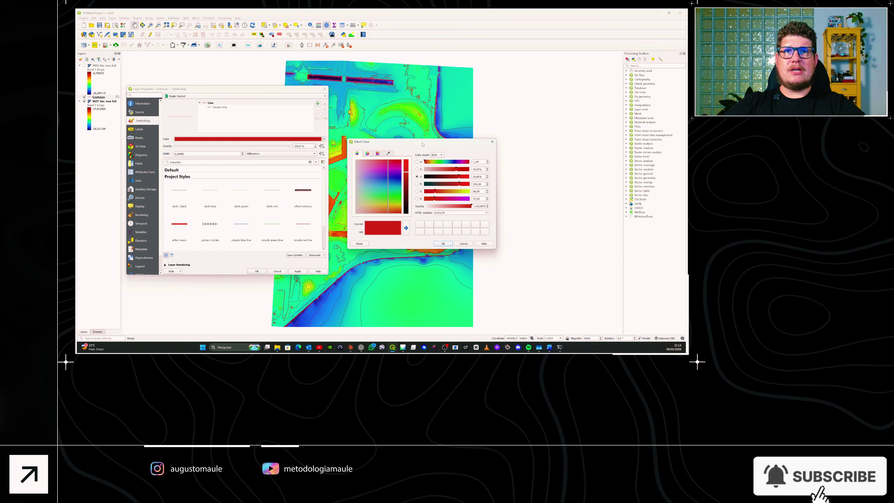
left_click(406, 211)
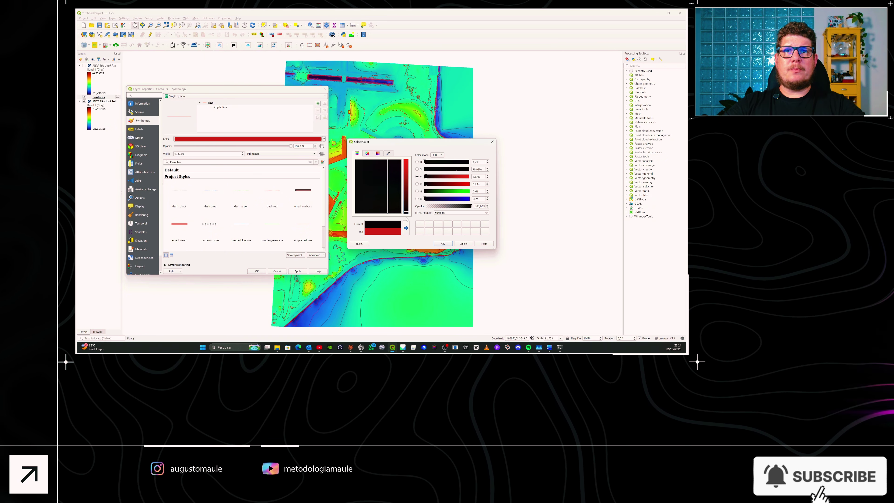
left_click(443, 244)
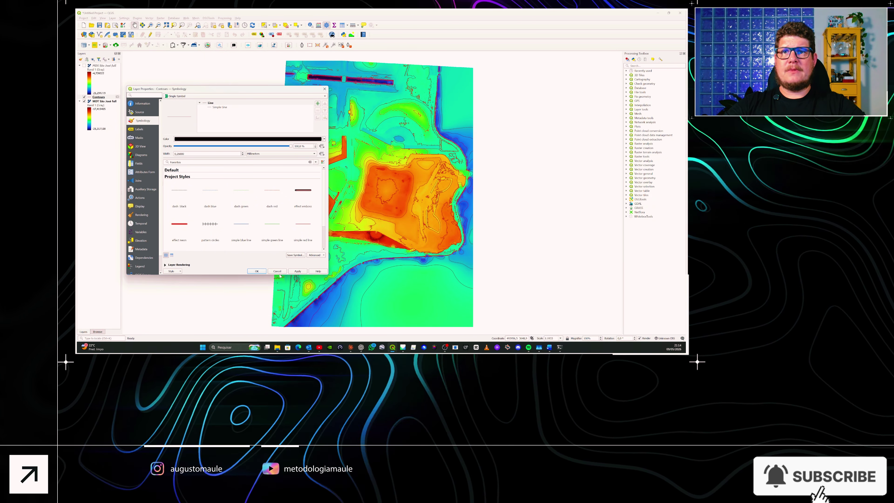
left_click(297, 270)
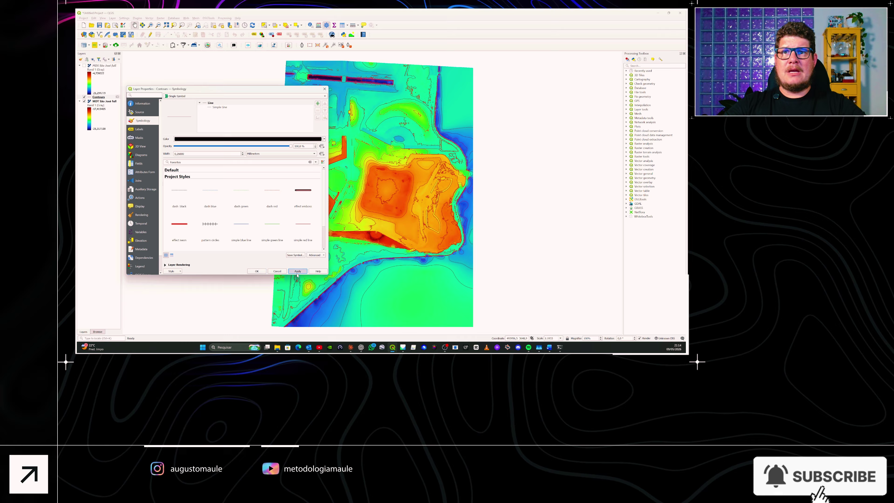
left_click(265, 273)
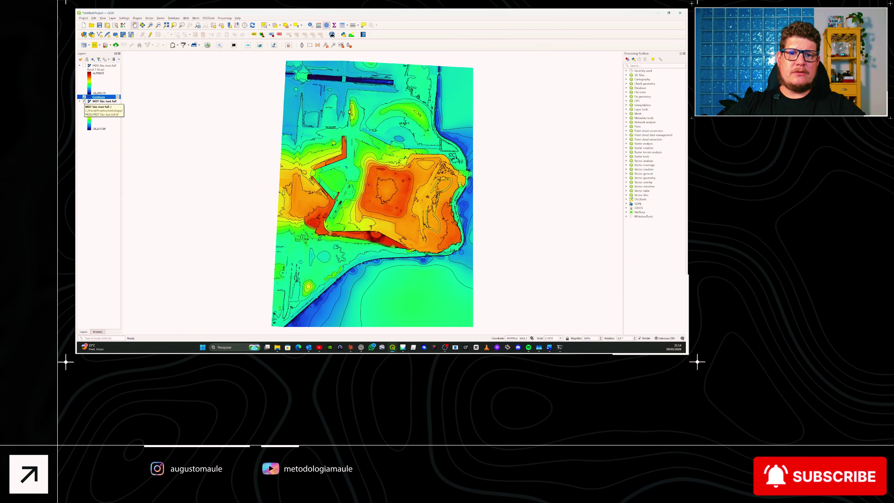
Step: Hide the MDT raster to inspect the contour lines alone, and show the raster again
left_click(84, 101)
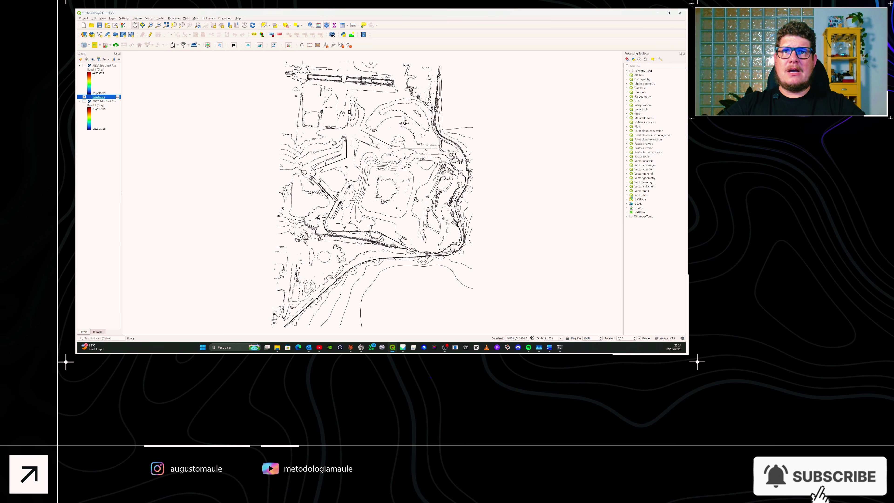
scroll(414, 179, "up", 2)
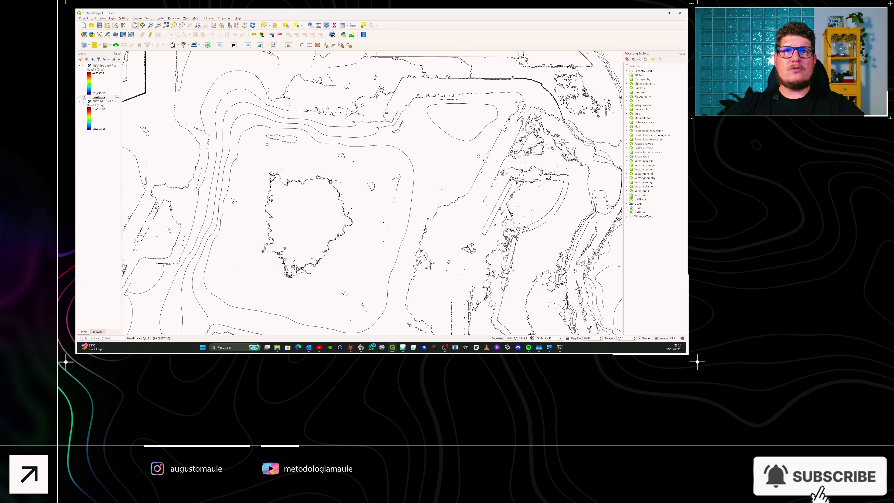
scroll(479, 156, "up", 2)
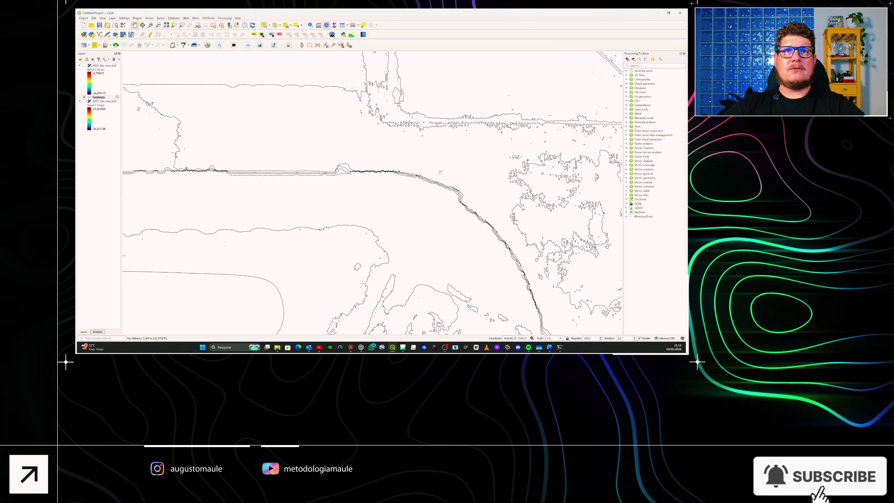
scroll(440, 173, "down", 4)
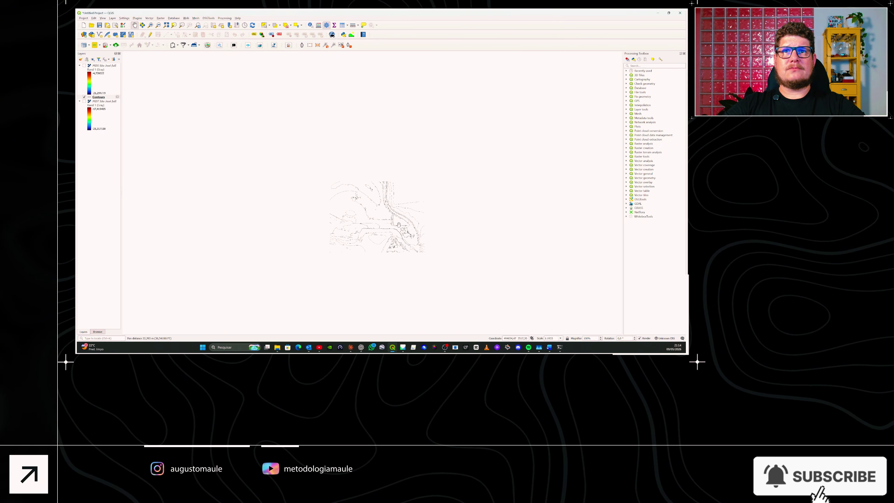
left_click_drag(227, 174, 288, 96)
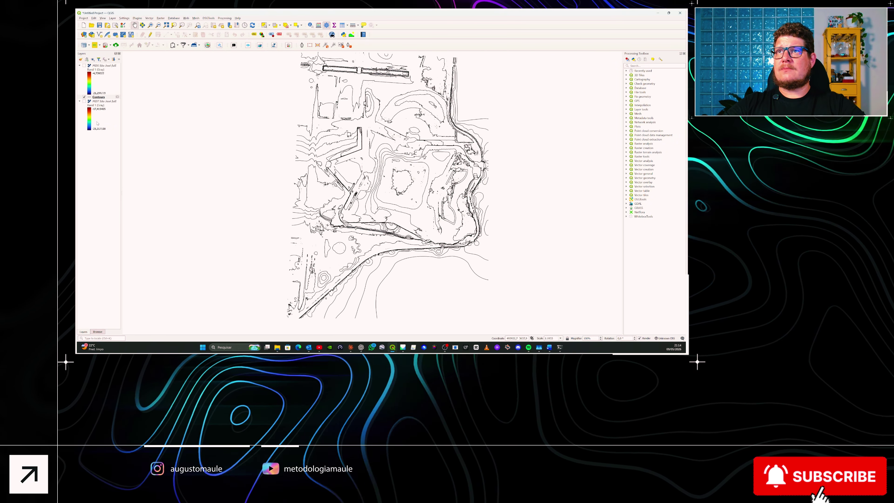
left_click(84, 101)
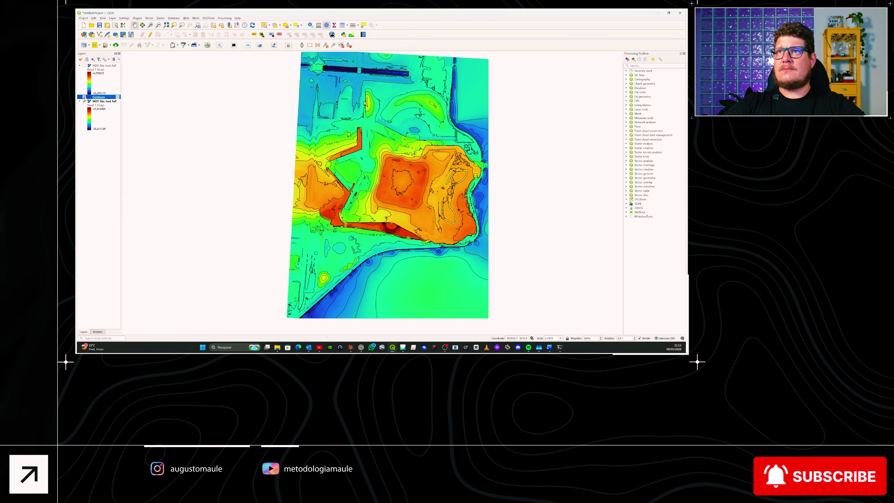
Step: Hide the MDT contours and MDT raster, and show the MDS raster
left_click(84, 97)
left_click(84, 101)
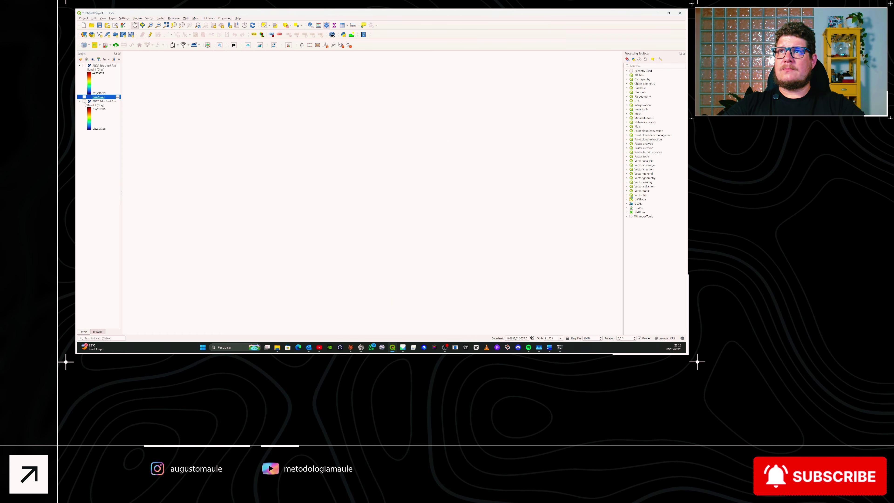
left_click(84, 65)
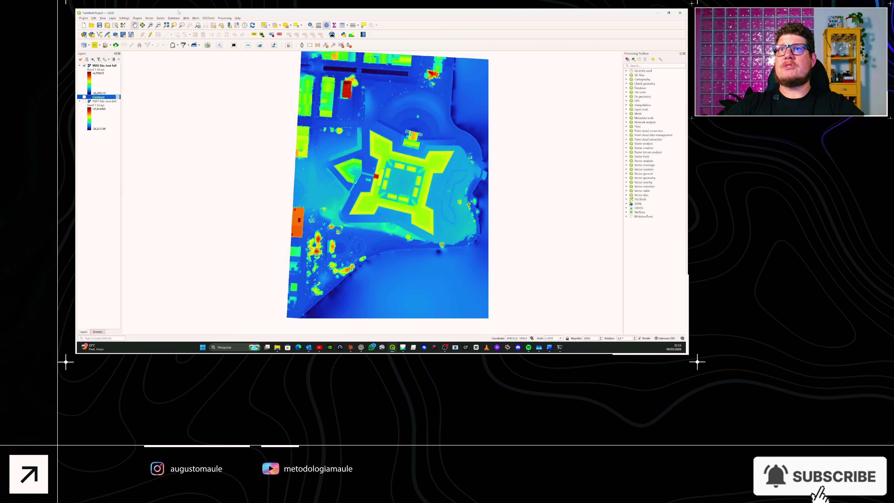
Step: Generate contour lines from the MDS raster with the Contour tool and move the new contour layer above that raster
left_click(161, 19)
mouse_move(169, 56)
left_click(213, 67)
left_click(245, 222)
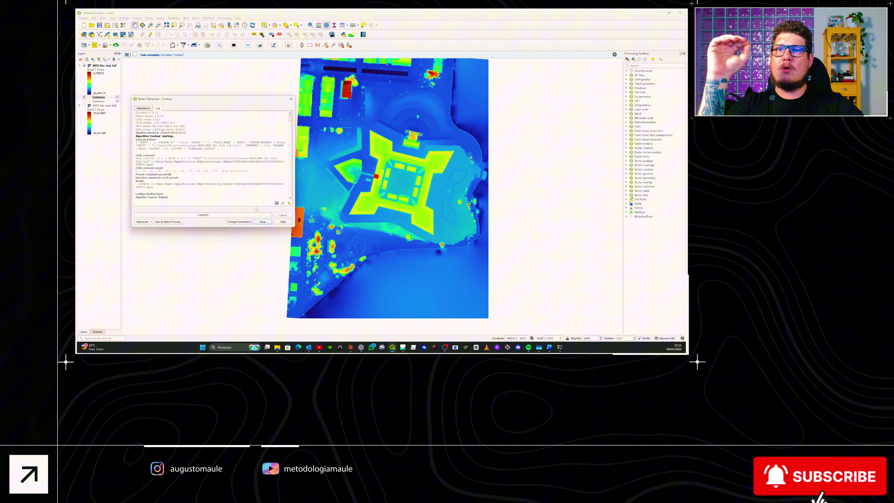
left_click(263, 221)
left_click_drag(113, 98, 102, 65)
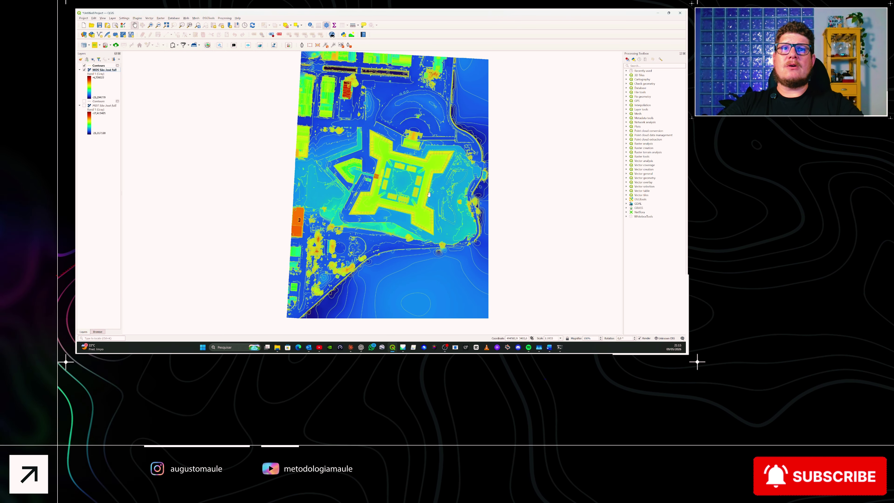
Step: Set the line colour of the MDS contour layer to black
scroll(436, 233, "up", 1)
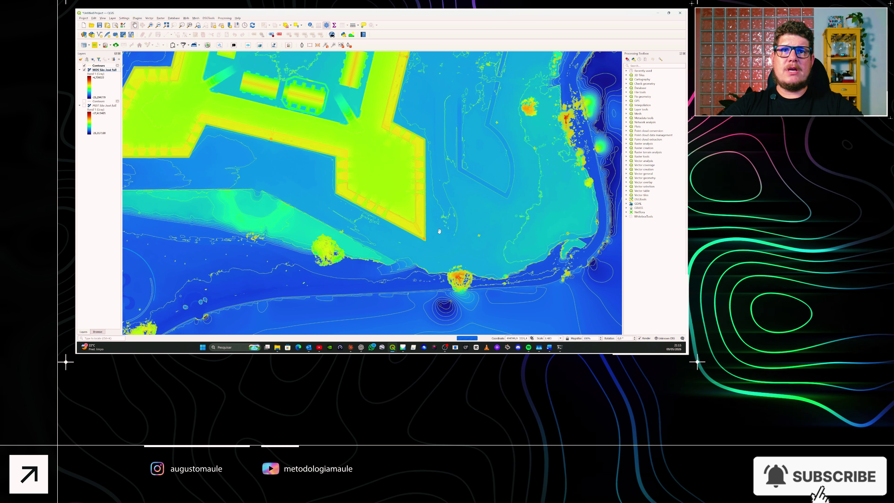
scroll(439, 231, "down", 1)
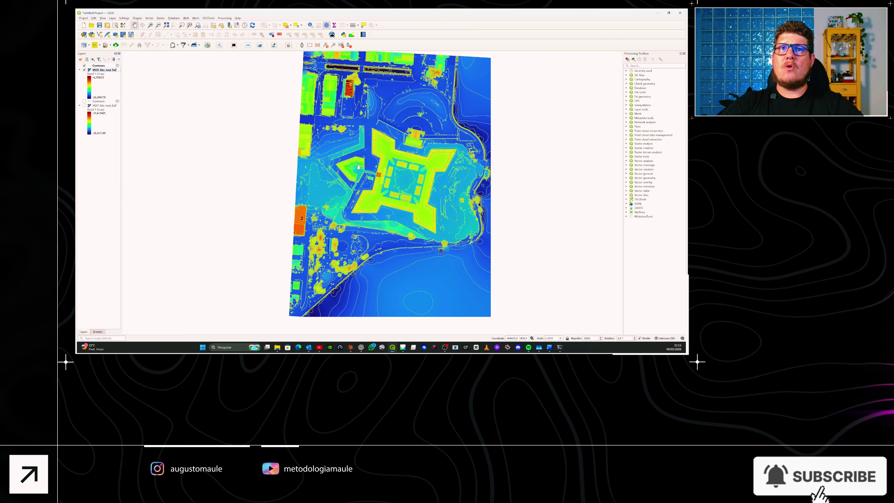
left_click(104, 67)
double_click(104, 67)
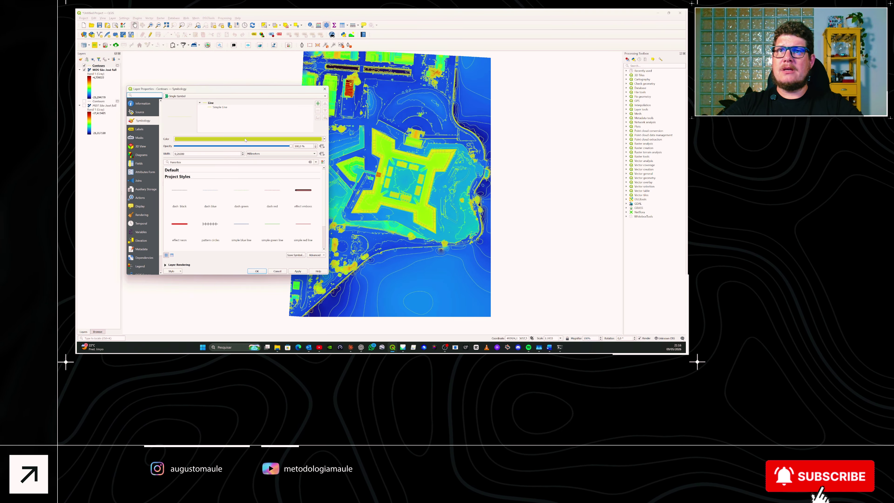
left_click(243, 139)
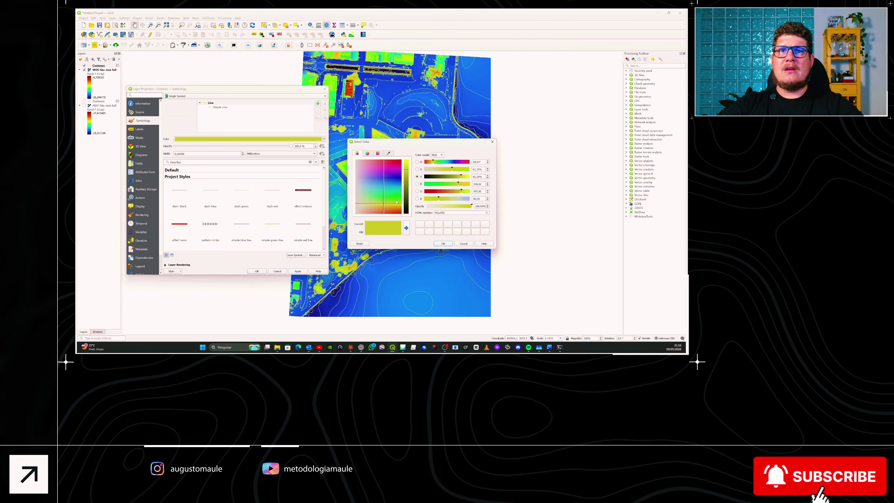
left_click(407, 214)
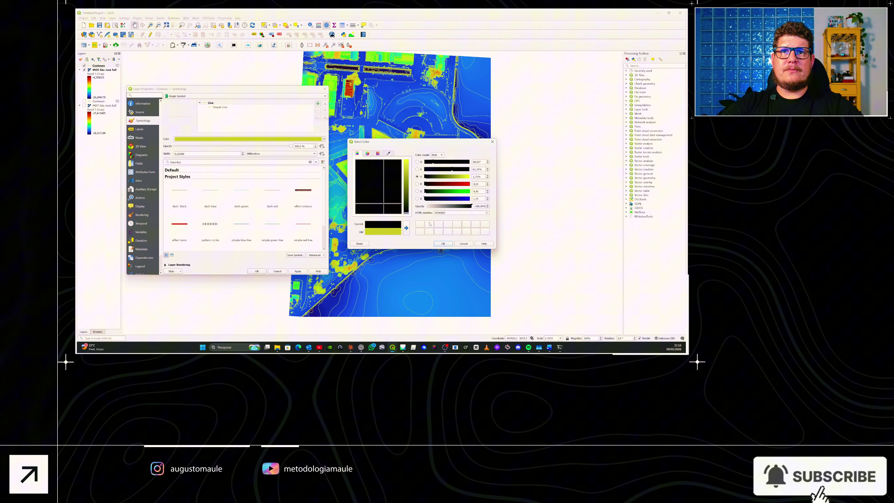
left_click(451, 244)
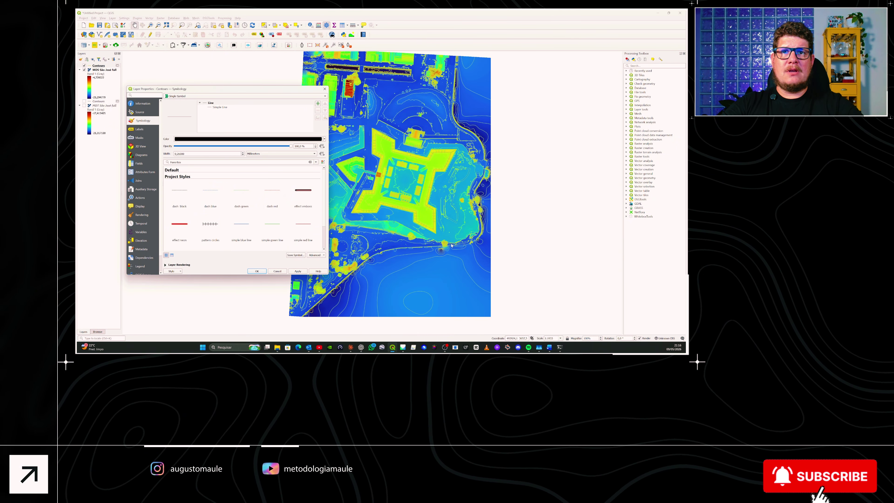
left_click(297, 271)
left_click(257, 271)
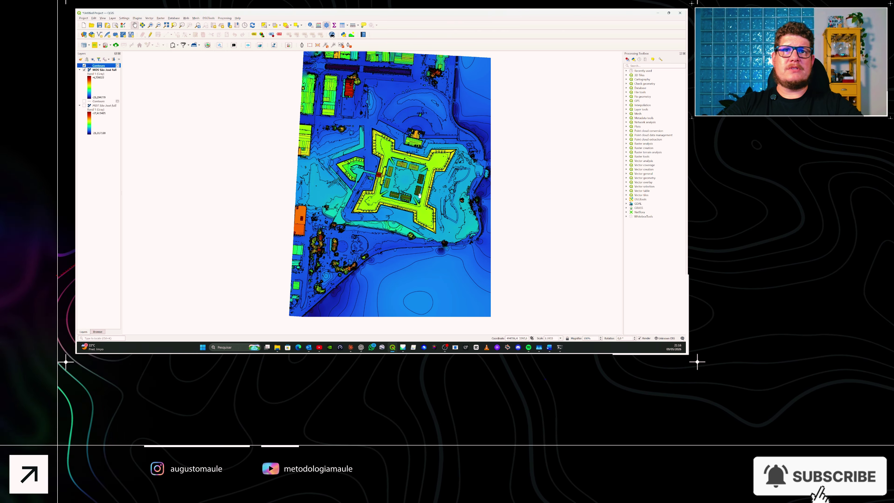
Step: Examine the MDS contours around the fort's walls and inner buildings
scroll(397, 197, "up", 1)
scroll(421, 196, "up", 1)
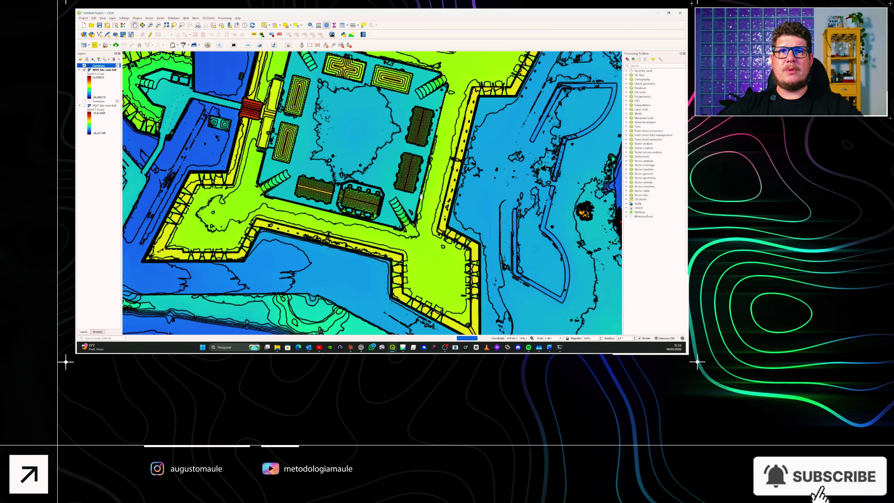
scroll(418, 184, "up", 1)
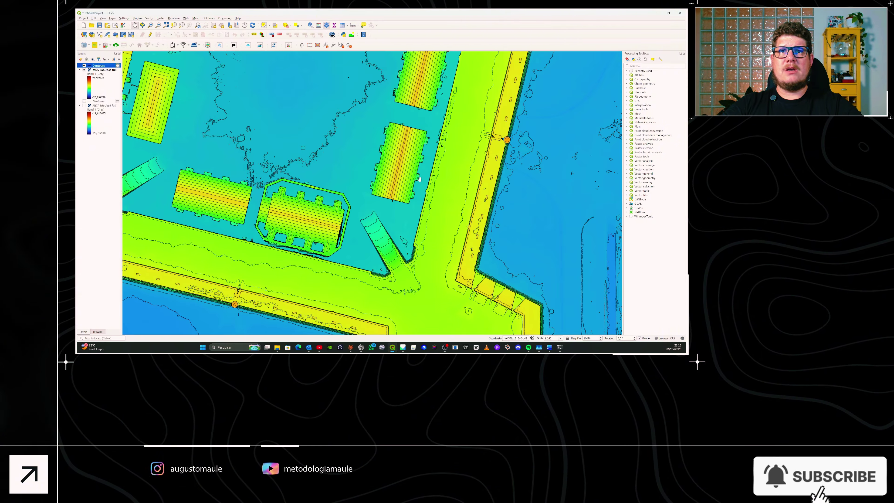
scroll(422, 176, "up", 1)
scroll(425, 170, "down", 2)
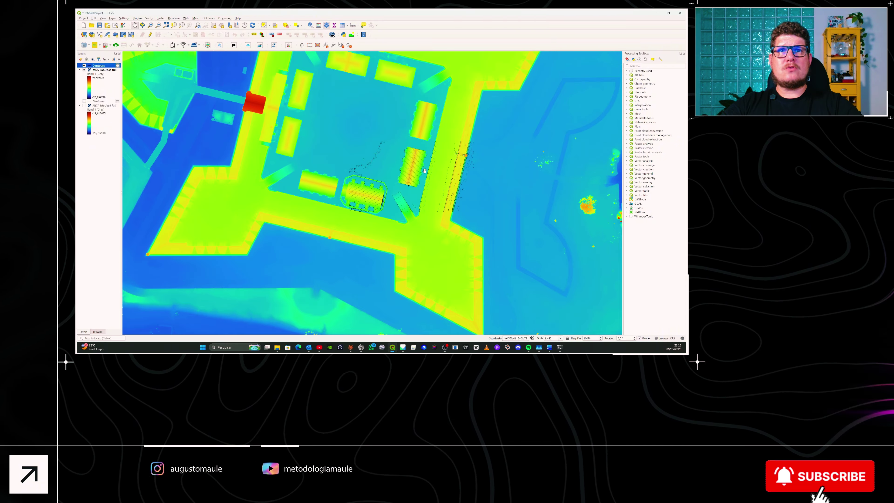
scroll(425, 170, "down", 1)
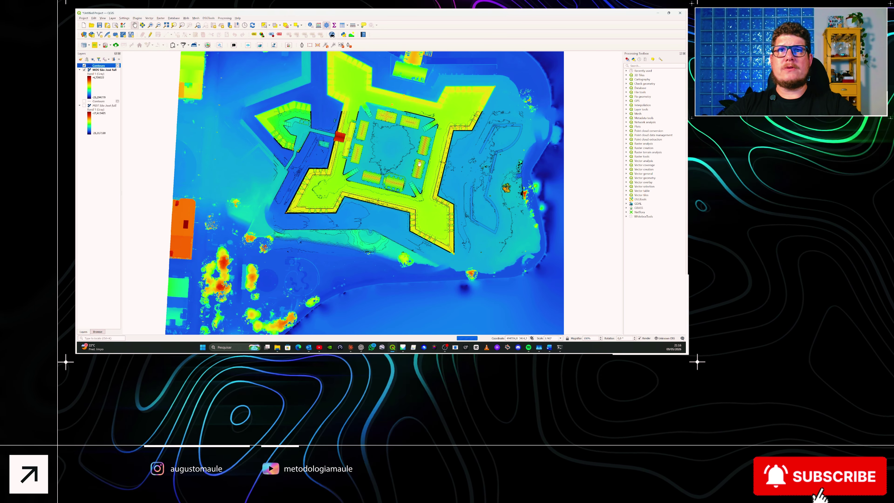
left_click_drag(396, 148, 398, 168)
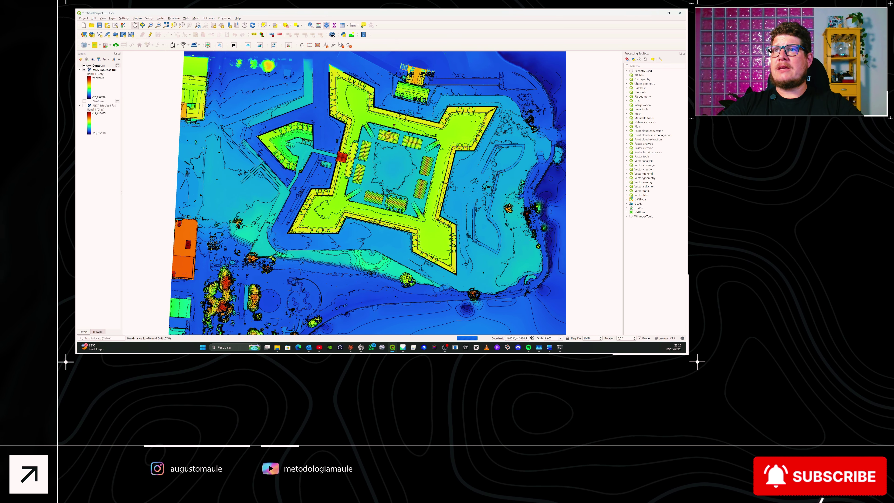
Step: Hide the MDS raster and show the MDT raster beneath the MDS contours to compare them
left_click(98, 66)
left_click(85, 70)
left_click(84, 106)
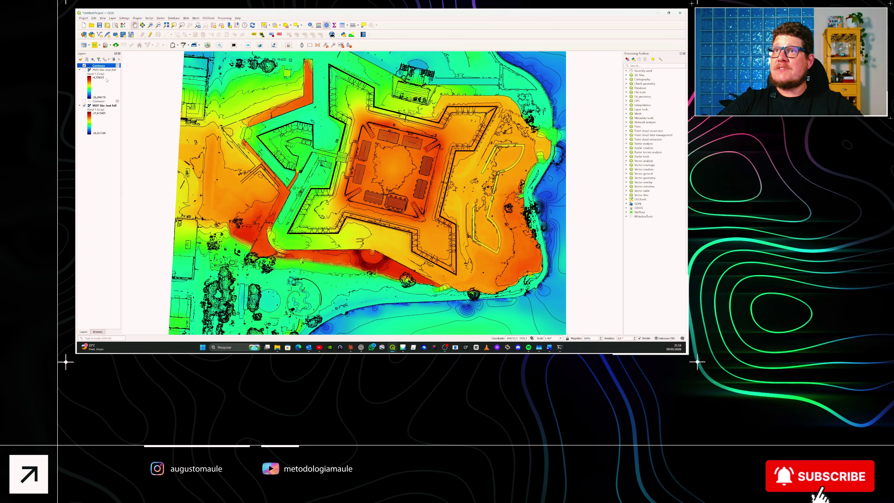
Step: Display only the MDT contours over the MDS raster, moving the MDS raster below the MDT contour layer
left_click(84, 65)
left_click(84, 101)
left_click(84, 105)
left_click(84, 69)
left_click_drag(104, 70, 102, 103)
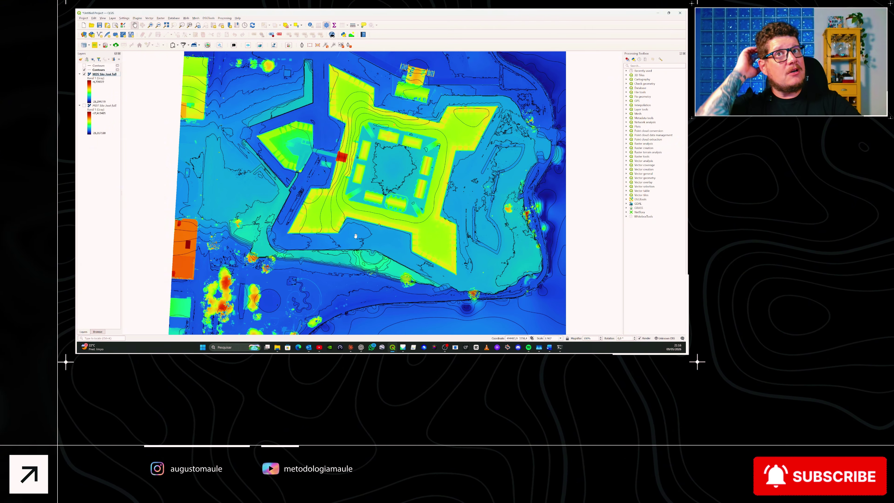
Step: Examine how the MDT contours run across the fort on the MDS raster
scroll(422, 227, "up", 2)
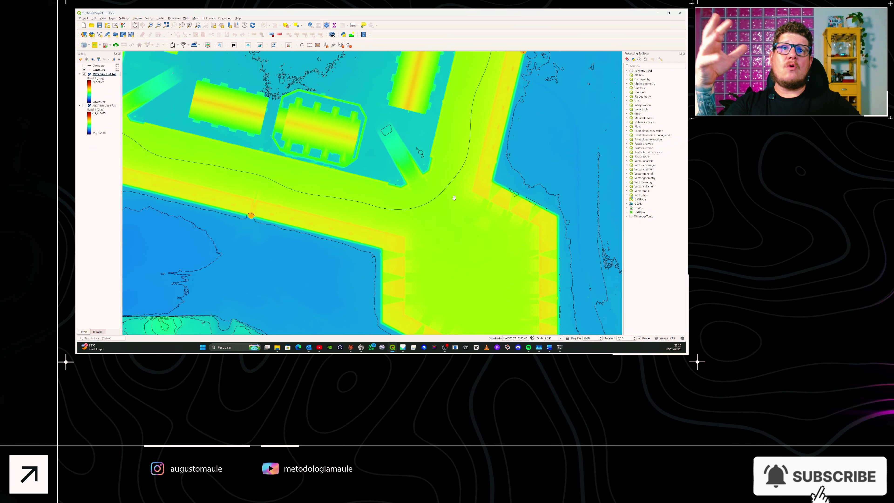
scroll(461, 204, "down", 1)
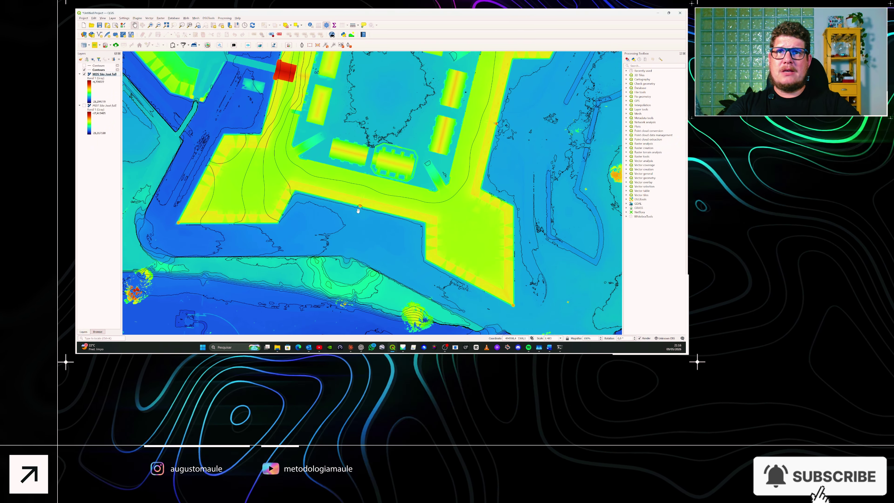
scroll(355, 208, "down", 1)
left_click_drag(364, 190, 362, 232)
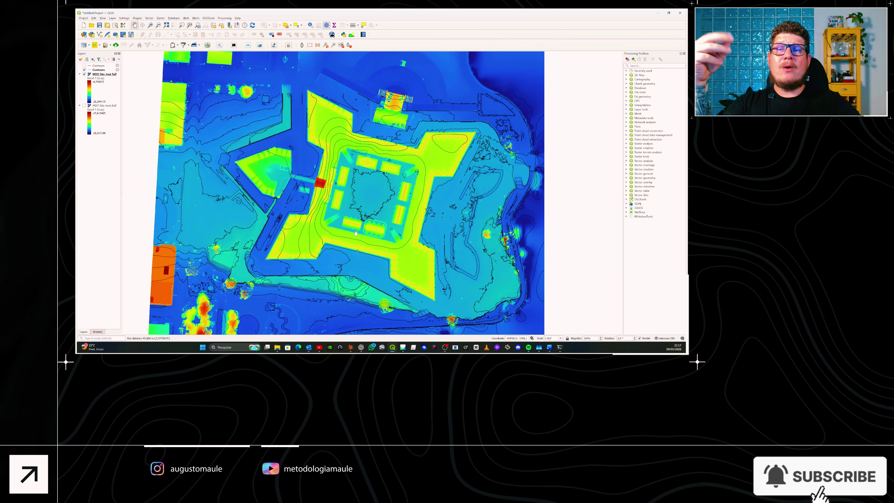